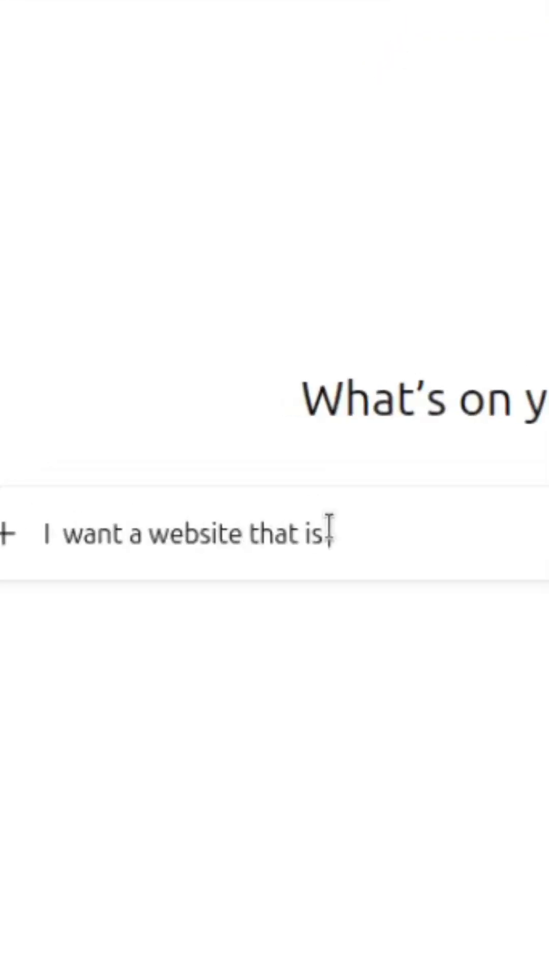
{"action": "type", "text": "unt the number of pushups I am doing using te"}
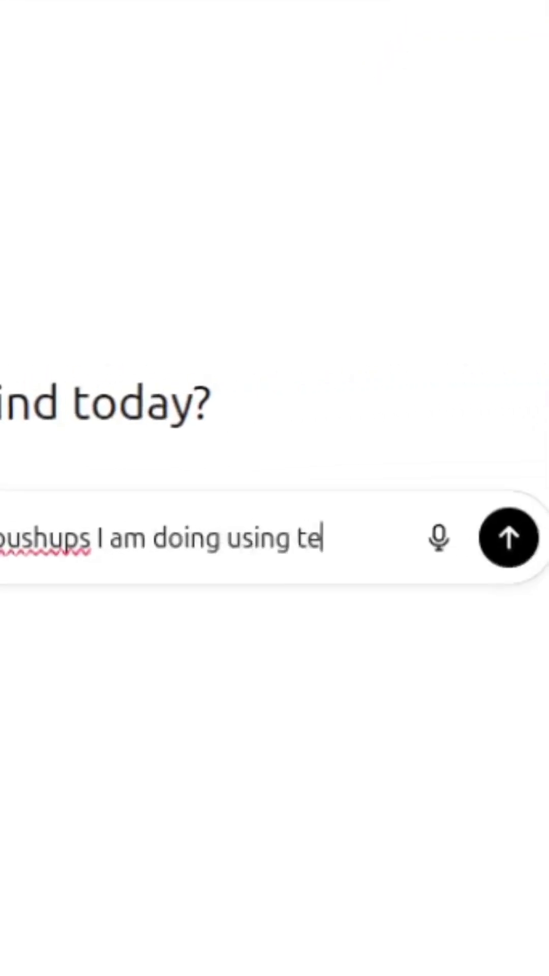
{"action": "type", "text": "nsorflowjs. I want to do this b"}
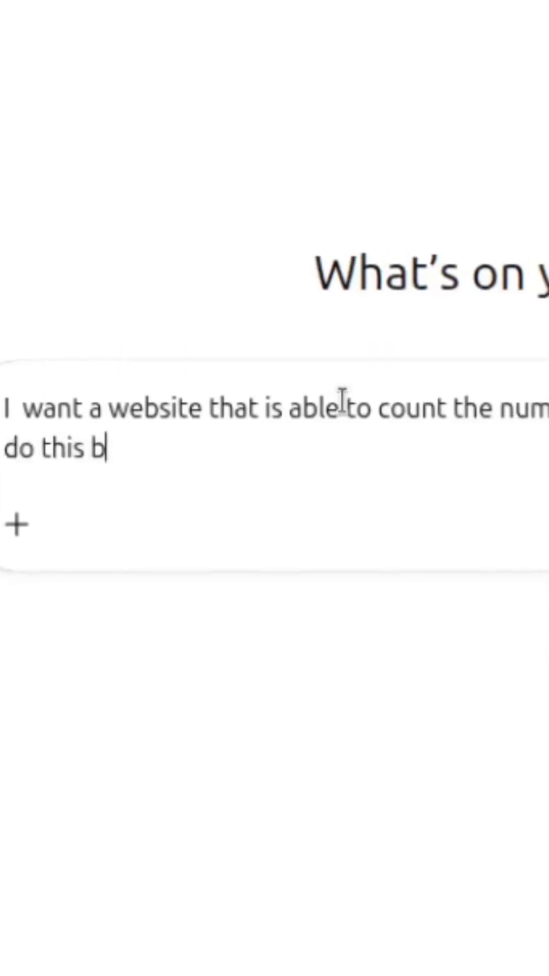
{"action": "type", "text": "y using the camera on a mobile "}
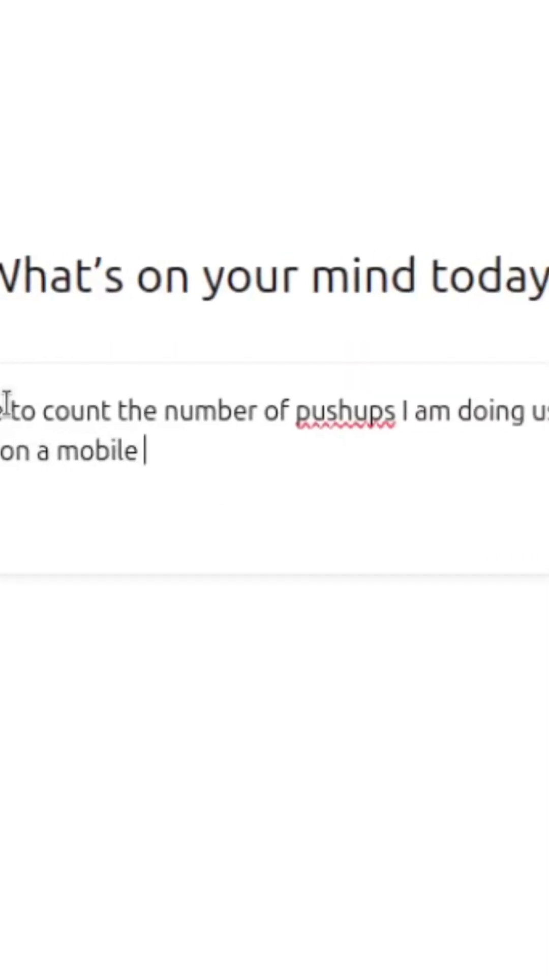
{"action": "type", "text": "phone an iphone. I want this to be abl"}
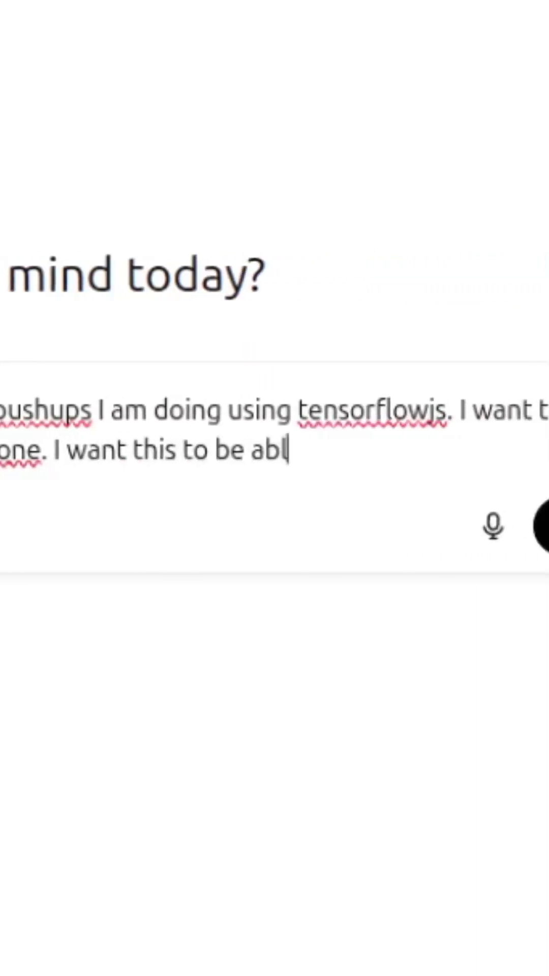
{"action": "type", "text": "e to run on a do"}
{"action": "type", "text": ". and I wan"}
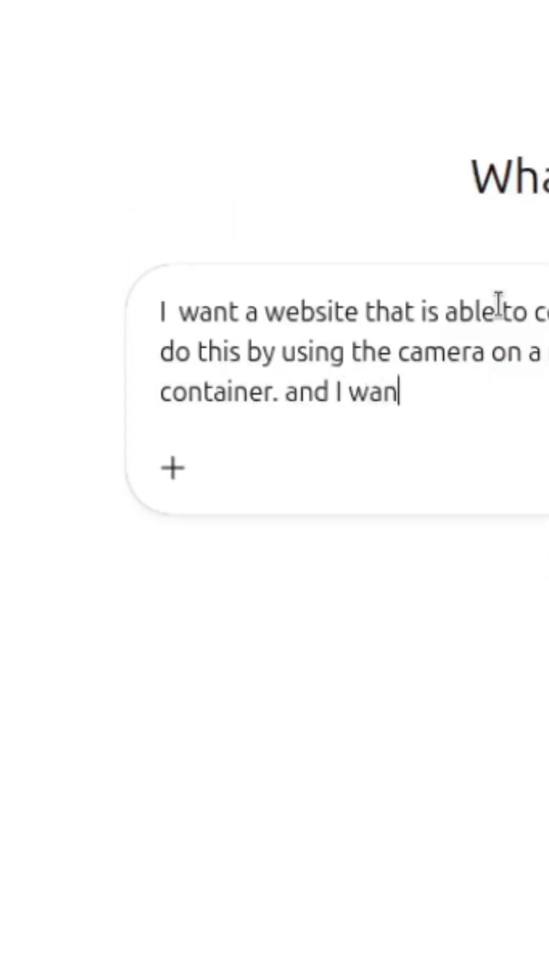
{"action": "type", "text": "t it to loo"}
- Send ChatGPT the request for a TensorFlow.js iPhone-camera pushup counter in Docker showing body pose
{"action": "key", "text": "BackSpace"}
{"action": "key", "text": "BackSpace"}
{"action": "key", "text": "BackSpace"}
{"action": "type", "text": "have a visual representa"}
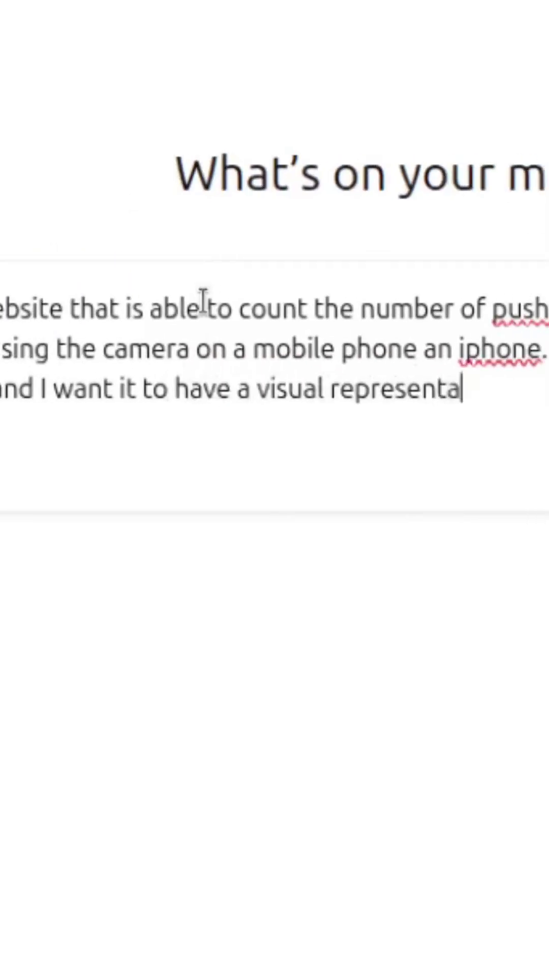
{"action": "type", "text": "tion of the body pose recognition software is doing"}
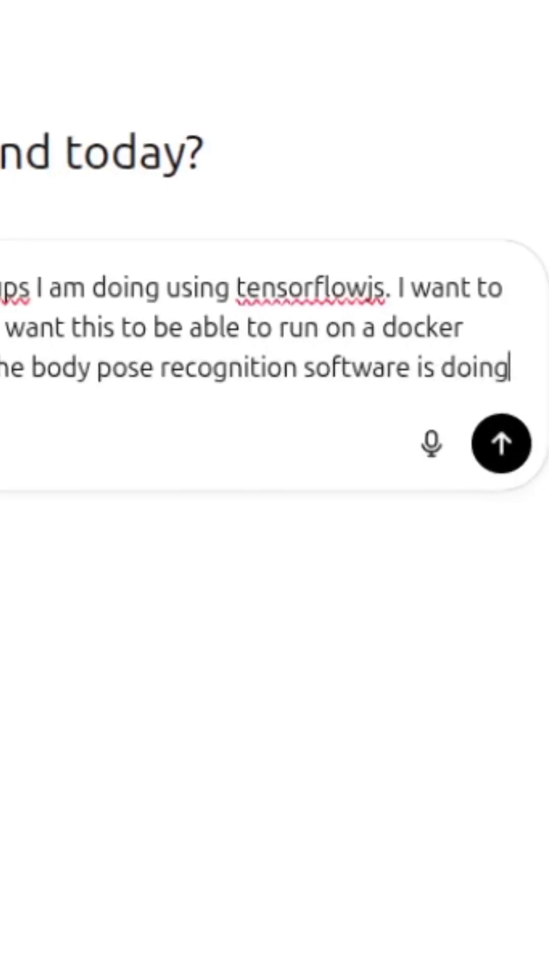
{"action": "type", "text": ". I also "}
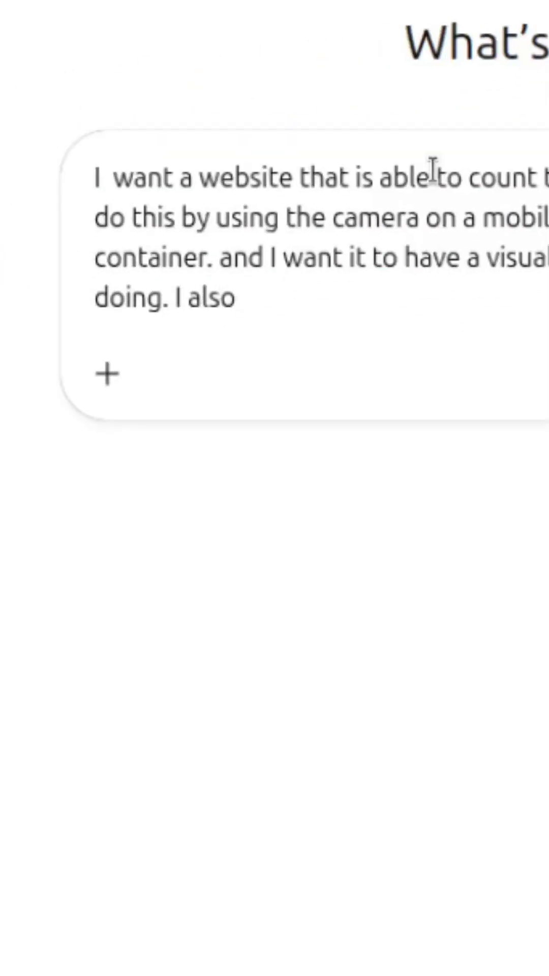
{"action": "type", "text": "want a neomorphism color pallet?"}
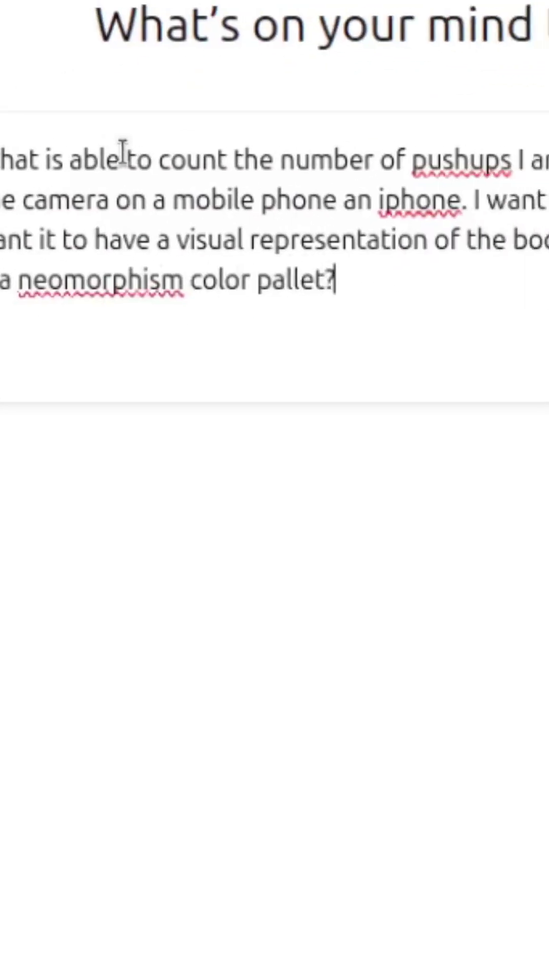
{"action": "key", "text": "Return"}
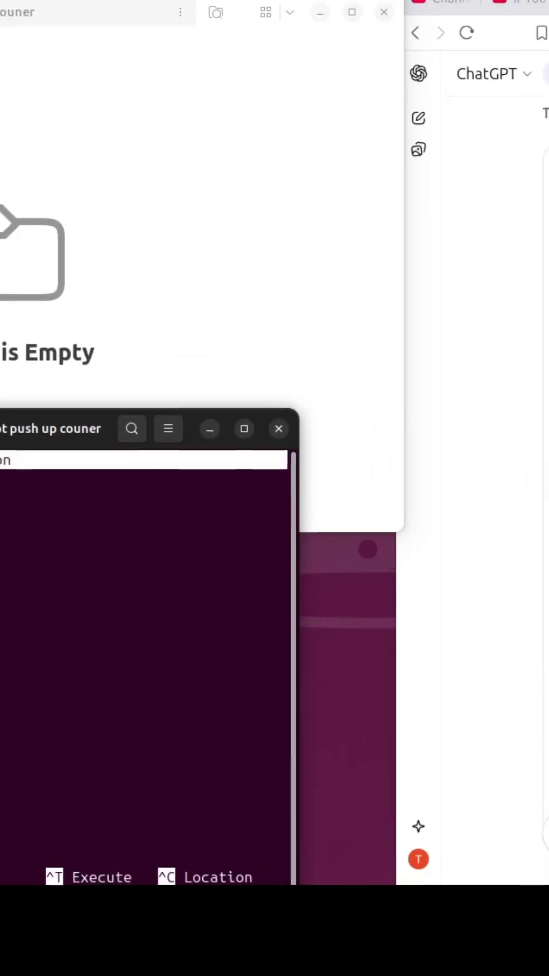
- Copy the App component code from the Pushup-counter-react answer
{"action": "left_click_drag", "start_coordinate": [286, 295], "coordinate": [292, 633]}
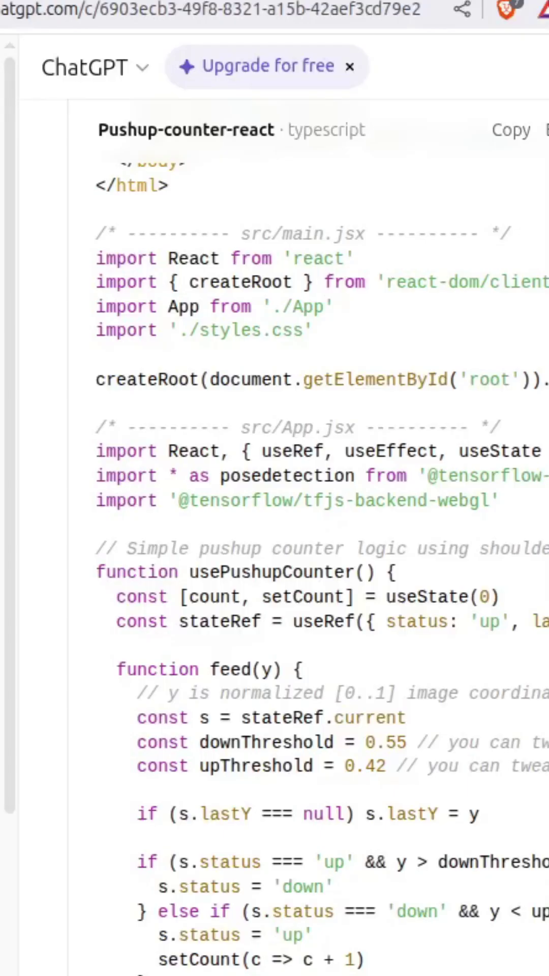
{"action": "left_click_drag", "start_coordinate": [96, 450], "coordinate": [119, 481]}
{"action": "scroll", "coordinate": [107, 465], "scroll_direction": "down", "scroll_amount": 5}
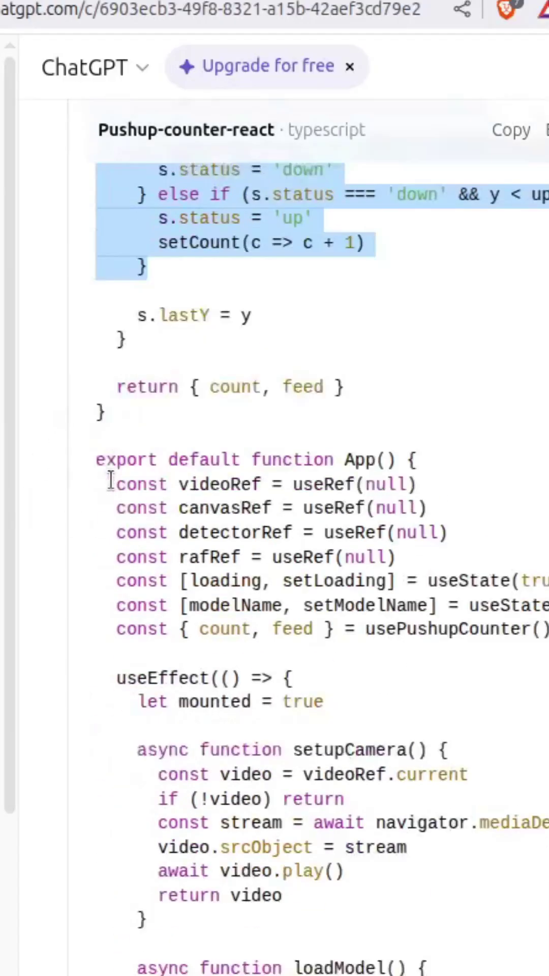
{"action": "scroll", "coordinate": [119, 482], "scroll_direction": "down", "scroll_amount": 3}
{"action": "scroll", "coordinate": [122, 484], "scroll_direction": "down", "scroll_amount": 4}
{"action": "scroll", "coordinate": [124, 487], "scroll_direction": "down", "scroll_amount": 3}
{"action": "scroll", "coordinate": [130, 504], "scroll_direction": "down", "scroll_amount": 6}
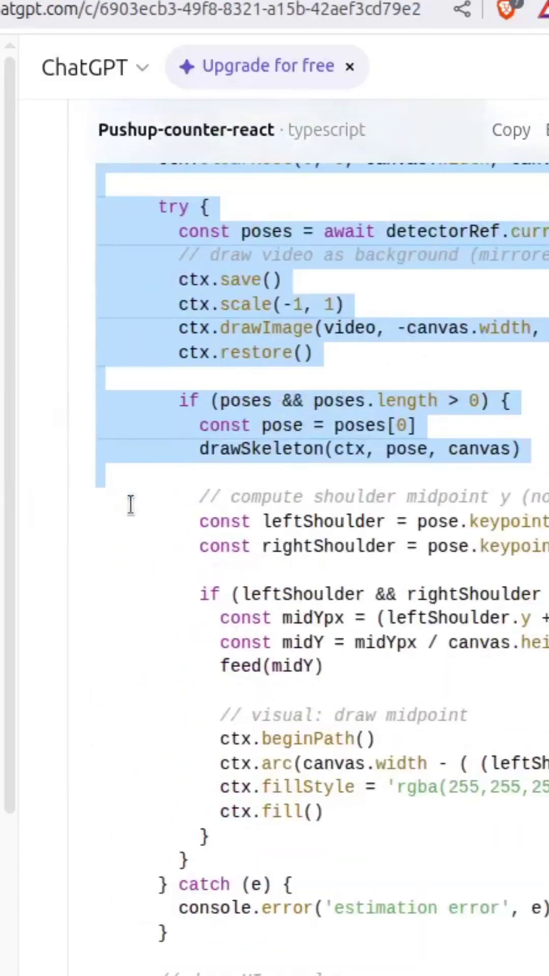
{"action": "scroll", "coordinate": [133, 503], "scroll_direction": "down", "scroll_amount": 5}
{"action": "mouse_move", "coordinate": [120, 481]}
{"action": "left_mouse_down"}
{"action": "mouse_move", "coordinate": [139, 507]}
{"action": "mouse_move", "coordinate": [124, 533]}
{"action": "left_mouse_up"}
{"action": "scroll", "coordinate": [138, 506], "scroll_direction": "down", "scroll_amount": 5}
{"action": "scroll", "coordinate": [138, 512], "scroll_direction": "down", "scroll_amount": 4}
{"action": "scroll", "coordinate": [137, 511], "scroll_direction": "down", "scroll_amount": 4}
{"action": "scroll", "coordinate": [138, 514], "scroll_direction": "down", "scroll_amount": 5}
{"action": "scroll", "coordinate": [133, 521], "scroll_direction": "down", "scroll_amount": 2}
{"action": "key", "text": "ctrl+c"}
- Paste the pushup-counter code into a new untitled file and return to ChatGPT
{"action": "key", "text": "alt+Tab"}
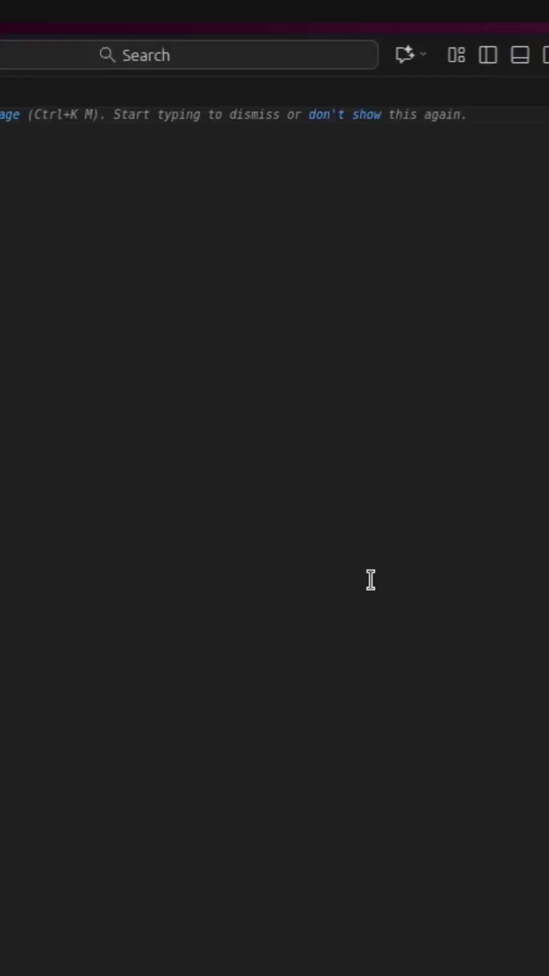
{"action": "key", "text": "ctrl+v"}
{"action": "scroll", "coordinate": [305, 488], "scroll_direction": "up", "scroll_amount": 4}
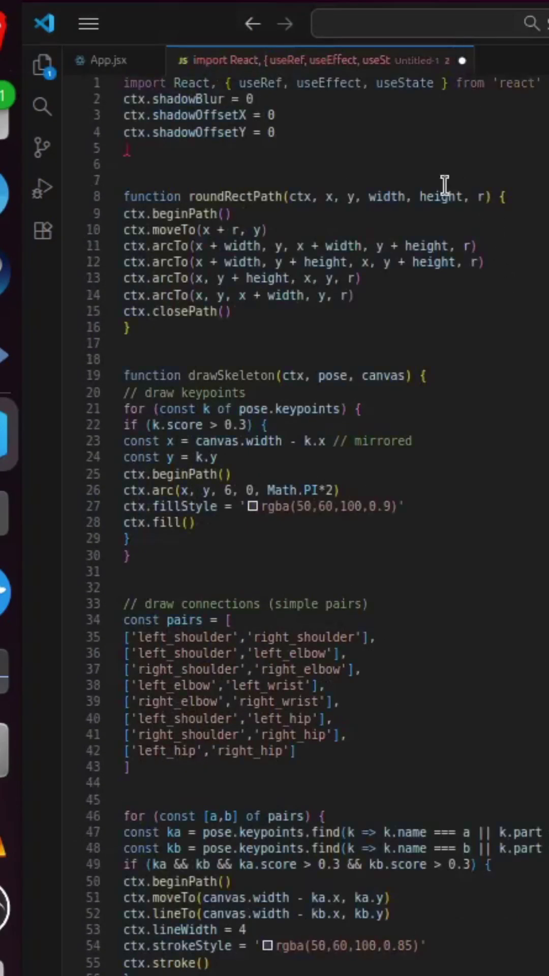
{"action": "left_click_drag", "start_coordinate": [124, 82], "coordinate": [348, 133]}
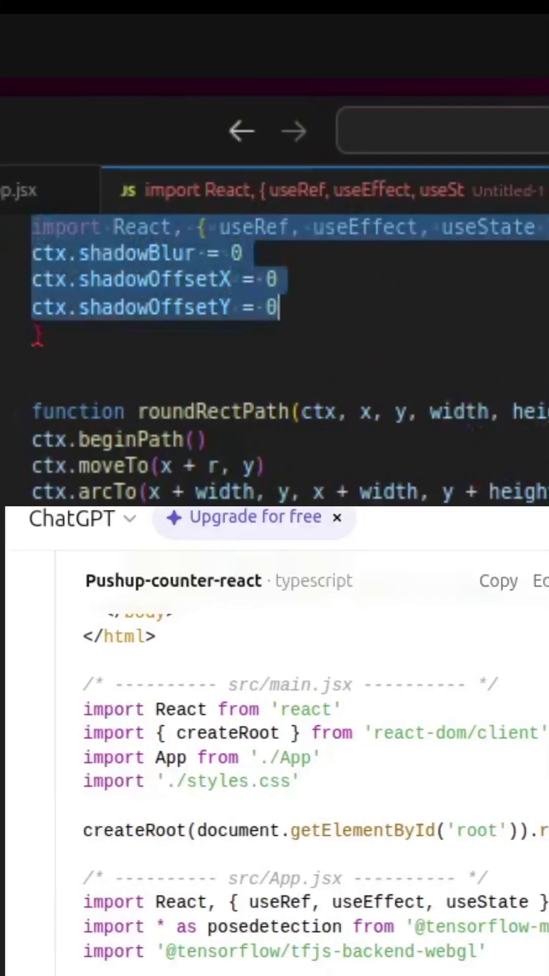
{"action": "key", "text": "alt+Tab"}
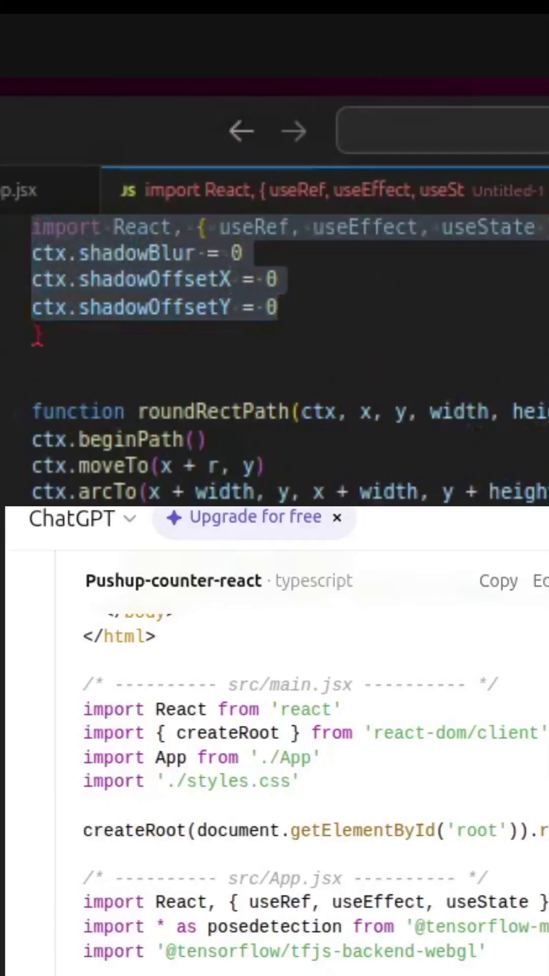
{"action": "key", "text": "alt+Tab"}
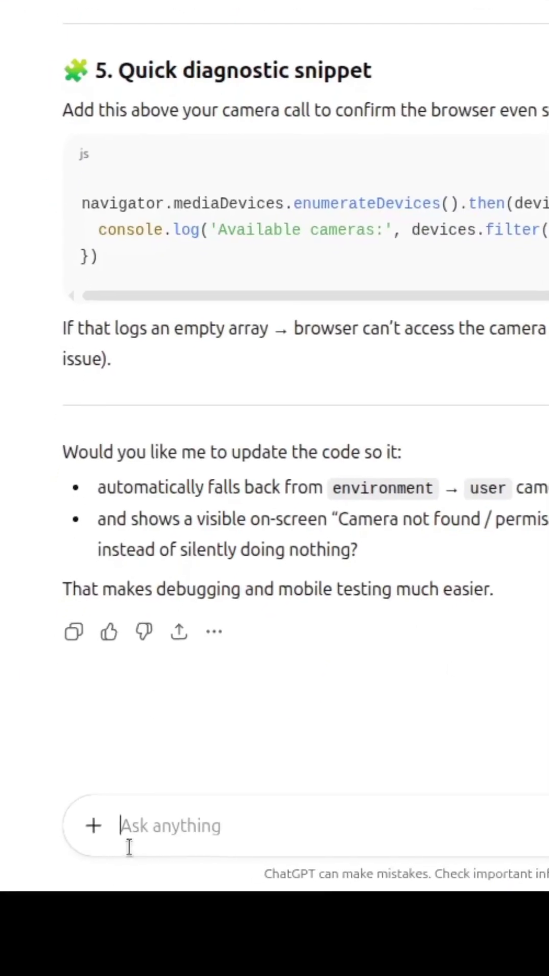
{"action": "type", "text": "is ther"}
{"action": "type", "text": "e a solution "}
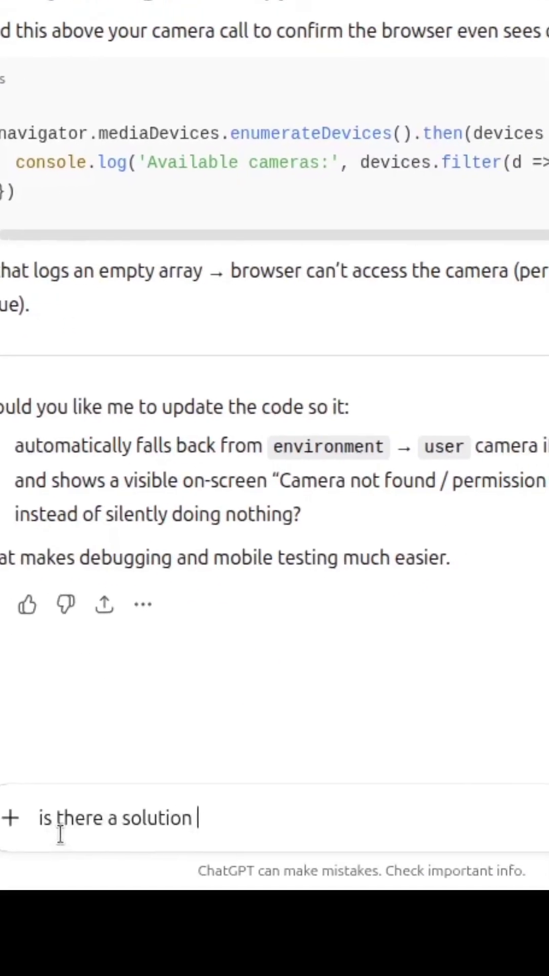
{"action": "type", "text": "where I do not"}
{"action": "type", "text": " need https"}
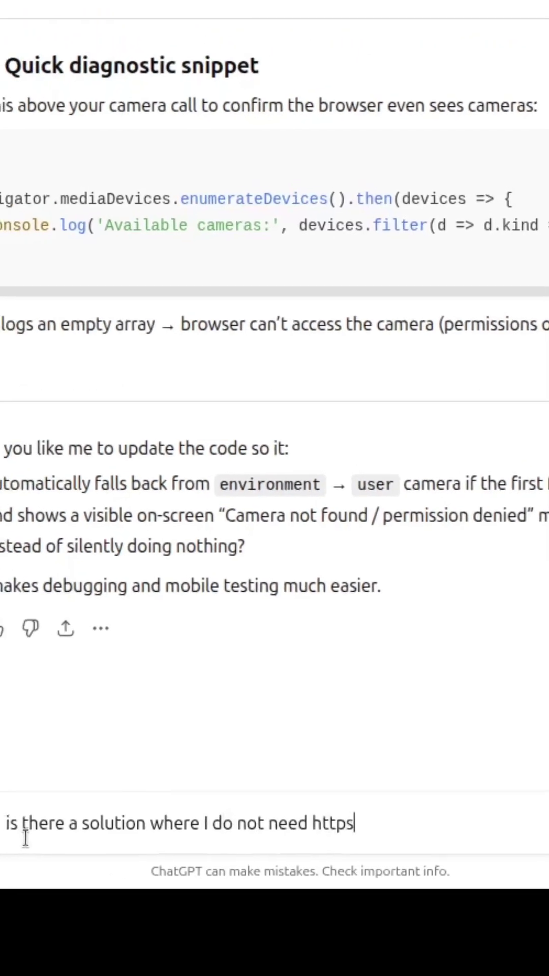
- Ask ChatGPT how to avoid HTTPS and draft a no-HTTPS pushup counter request
{"action": "key", "text": "Return"}
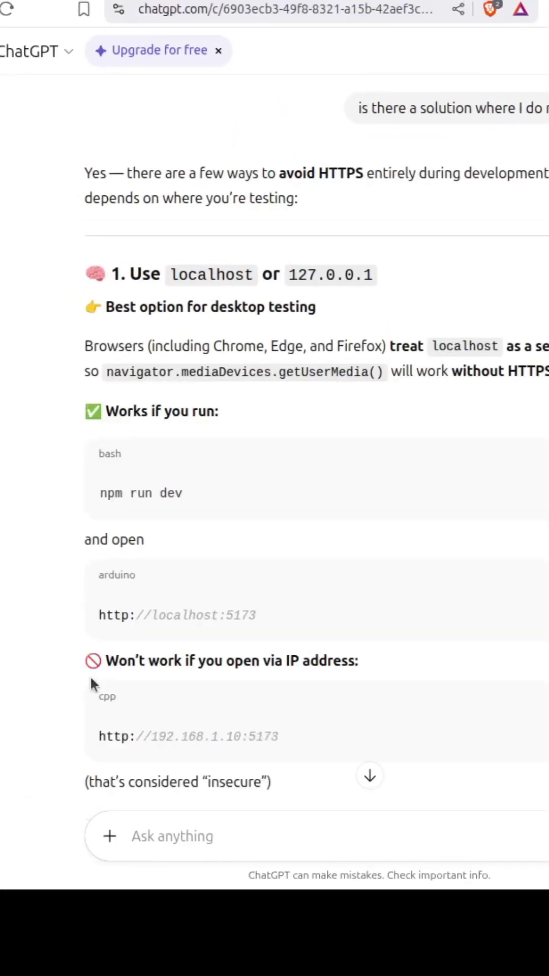
{"action": "scroll", "coordinate": [108, 676], "scroll_direction": "down", "scroll_amount": 3}
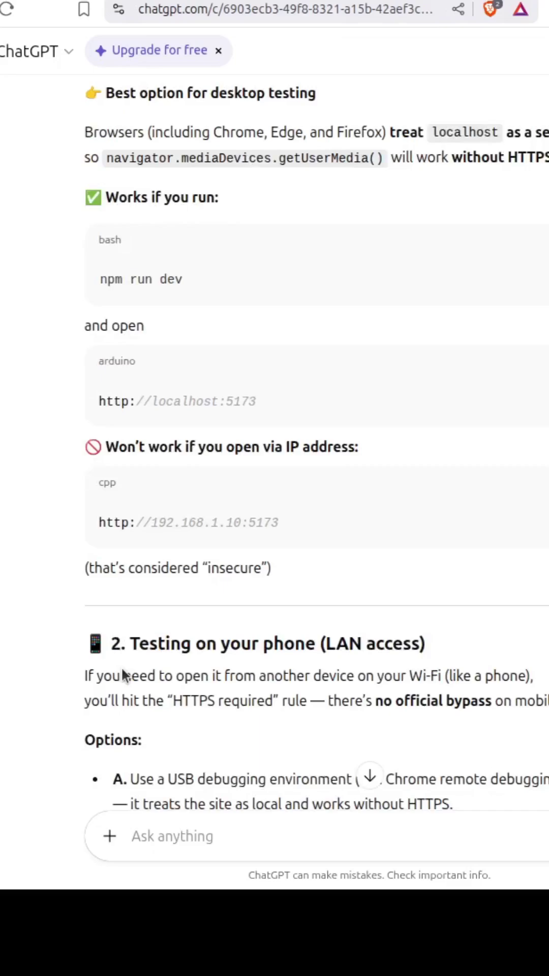
{"action": "scroll", "coordinate": [121, 667], "scroll_direction": "down", "scroll_amount": 2}
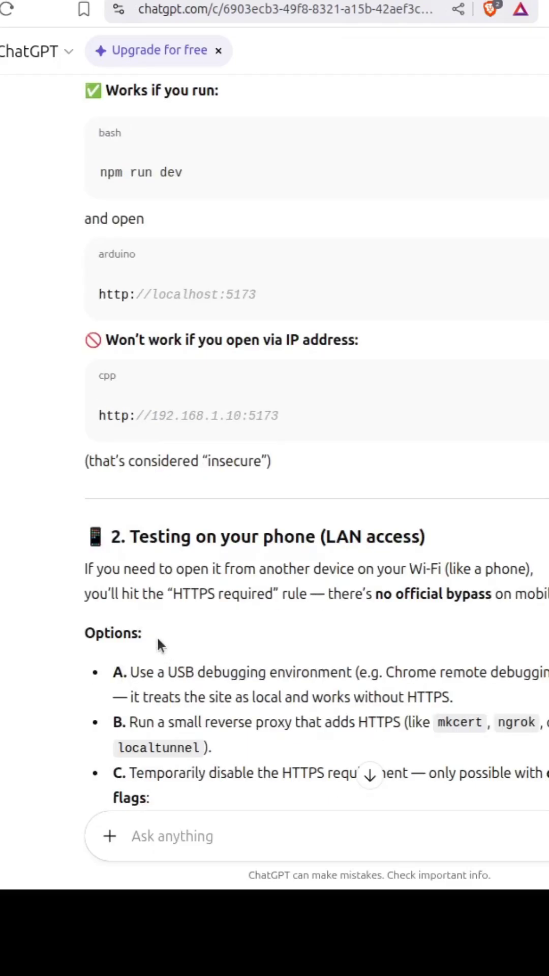
{"action": "scroll", "coordinate": [178, 644], "scroll_direction": "down", "scroll_amount": 3}
{"action": "scroll", "coordinate": [179, 641], "scroll_direction": "down", "scroll_amount": 3}
{"action": "scroll", "coordinate": [181, 645], "scroll_direction": "down", "scroll_amount": 2}
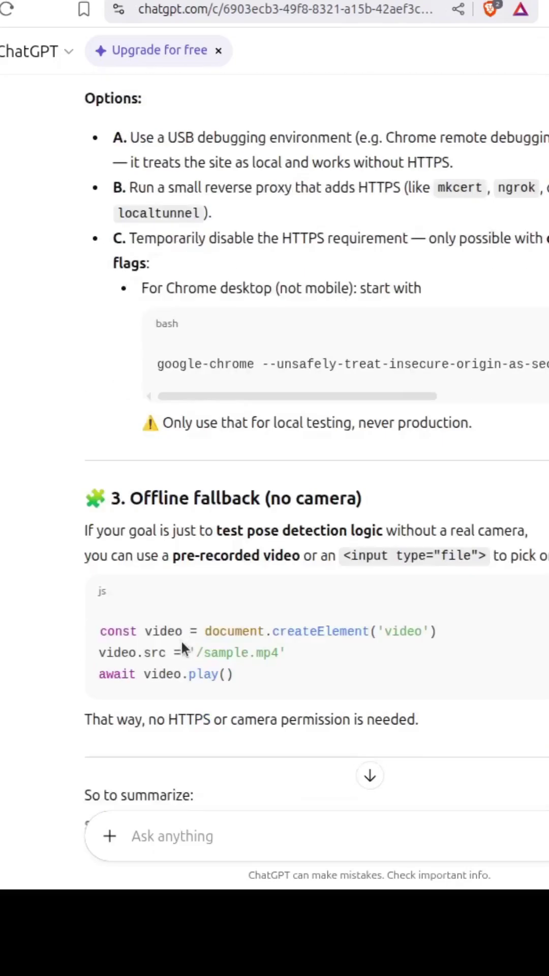
{"action": "scroll", "coordinate": [187, 648], "scroll_direction": "down", "scroll_amount": 2}
{"action": "scroll", "coordinate": [194, 655], "scroll_direction": "down", "scroll_amount": 3}
{"action": "scroll", "coordinate": [204, 650], "scroll_direction": "down", "scroll_amount": 3}
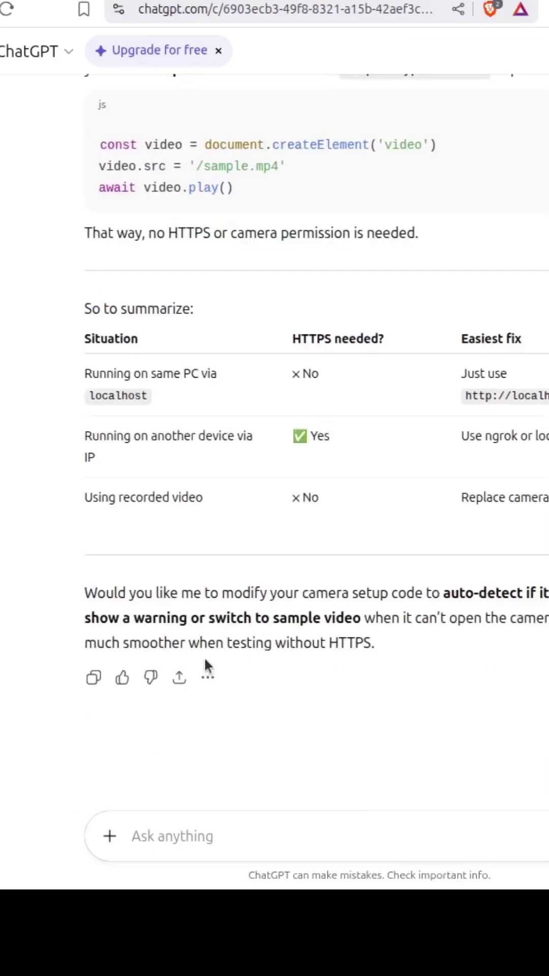
{"action": "type", "text": "c"}
{"action": "key", "text": "BackSpace"}
{"action": "type", "text": "make m"}
{"action": "type", "text": "e s"}
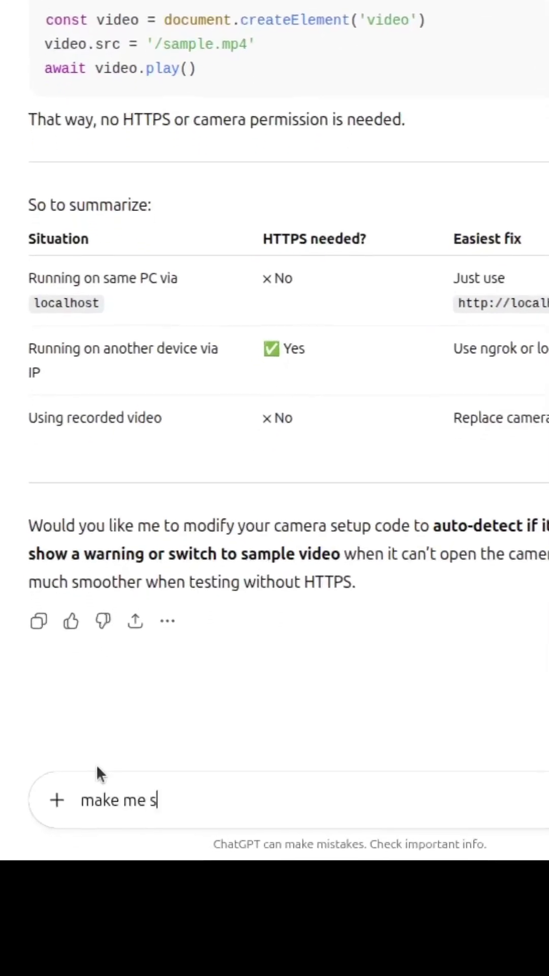
{"action": "type", "text": "omthing that does not n"}
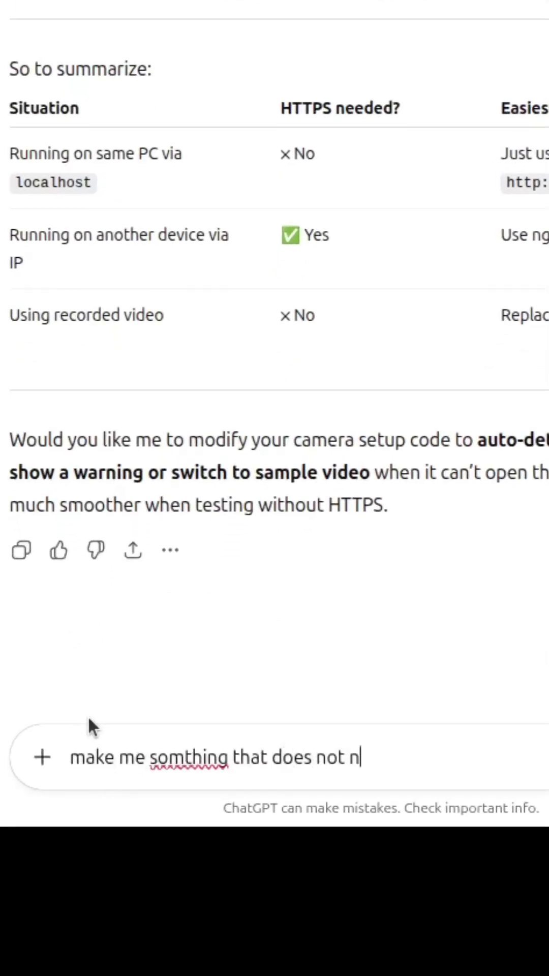
{"action": "type", "text": "eed https"}
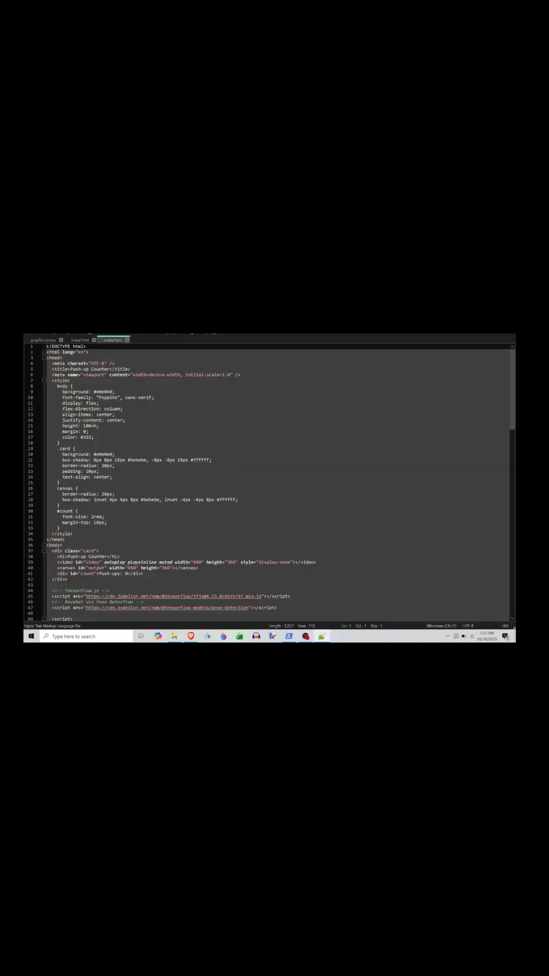
{"action": "scroll", "coordinate": [269, 481], "scroll_direction": "down", "scroll_amount": 6}
{"action": "scroll", "coordinate": [270, 480], "scroll_direction": "down", "scroll_amount": 20}
{"action": "scroll", "coordinate": [270, 481], "scroll_direction": "up", "scroll_amount": 6}
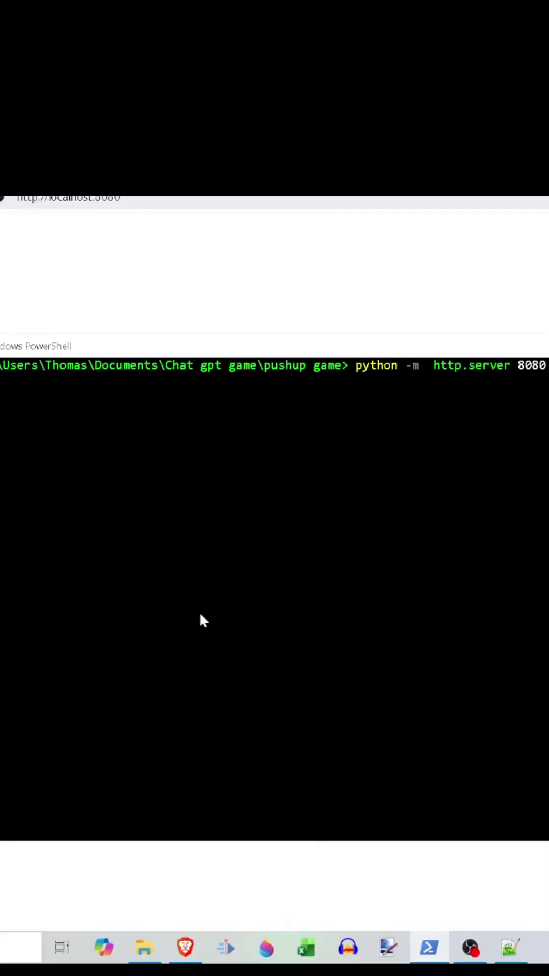
- Start python -m http.server 8080 in the pushup game folder
{"action": "key", "text": "Return"}
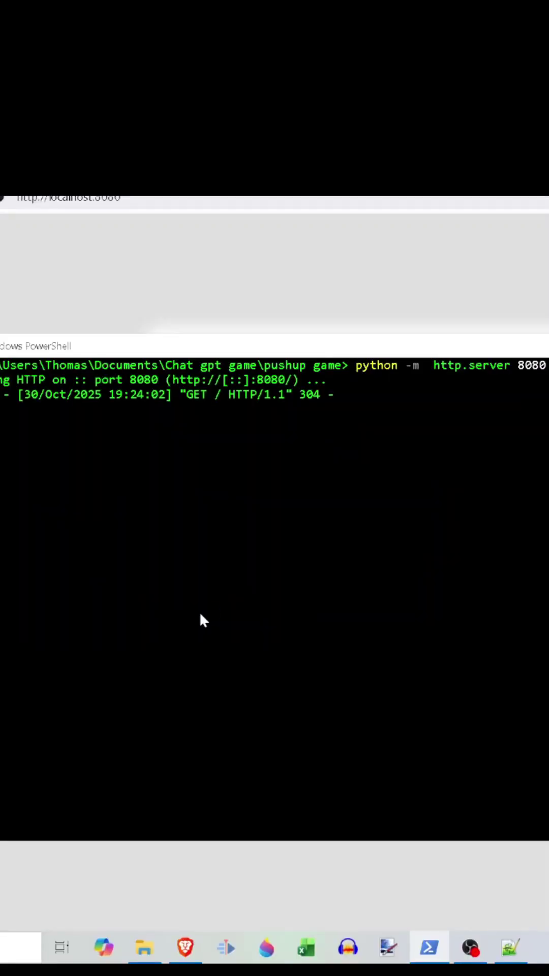